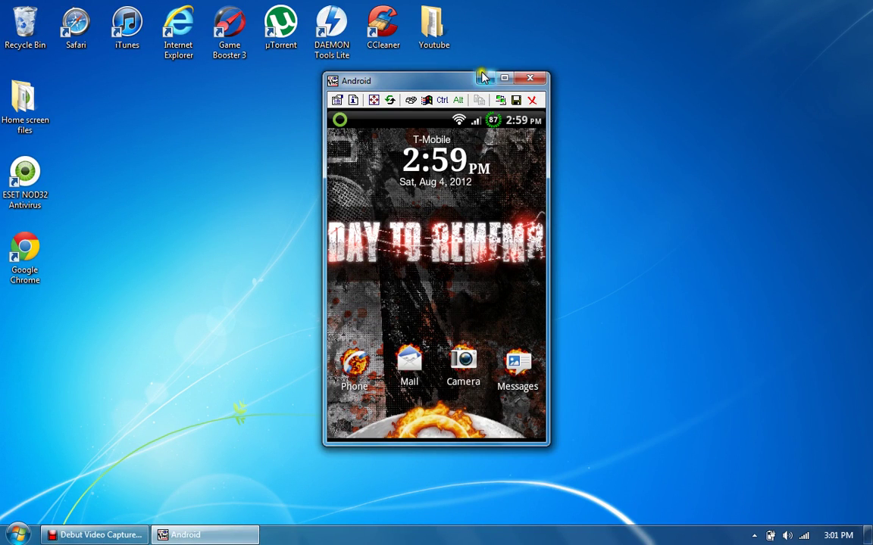
- Minimize the Android phone viewer window and empty the Recycle Bin
click(486, 78)
right_click(42, 25)
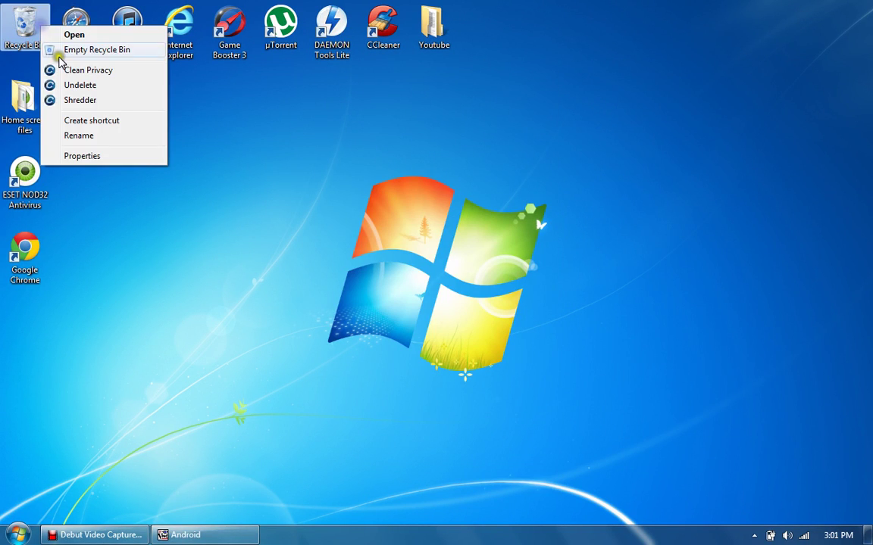
click(82, 51)
click(485, 277)
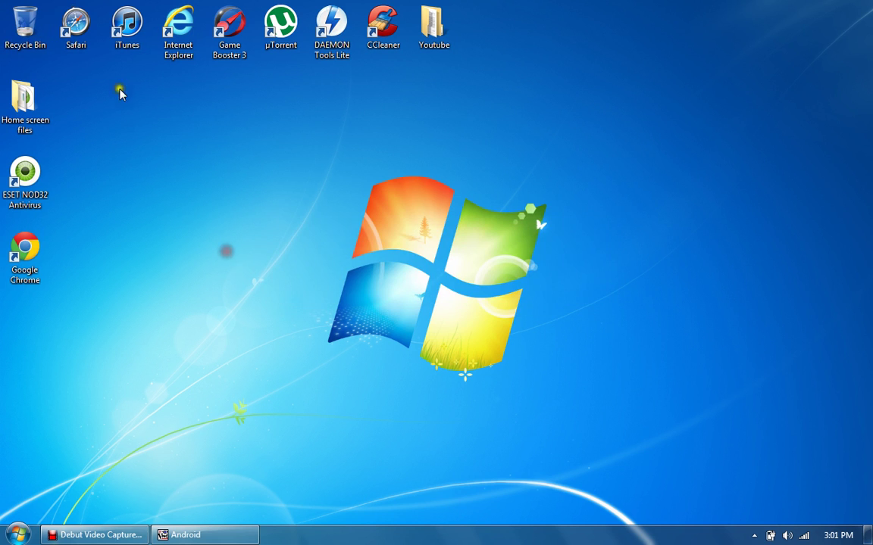
- Search Google for 'tinyvnc' in the browser and open the official TightVNC result
double_click(87, 44)
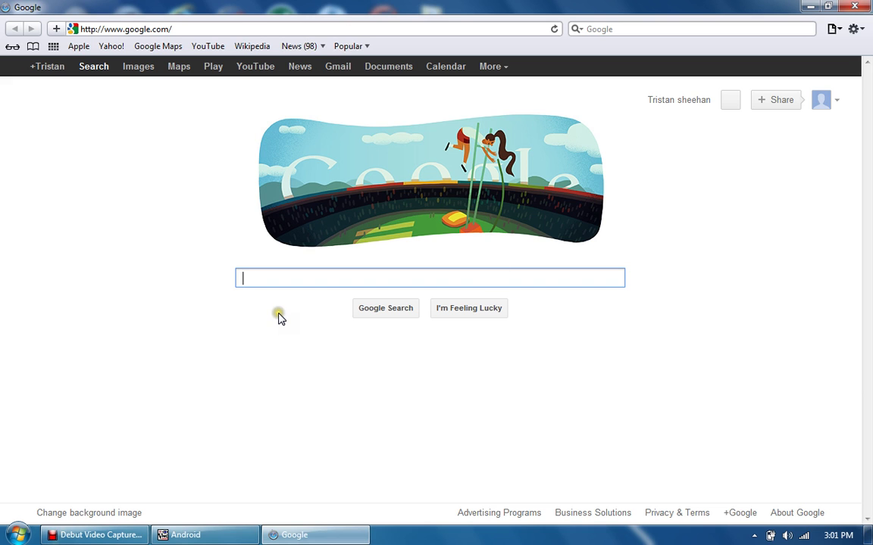
text(tiny)
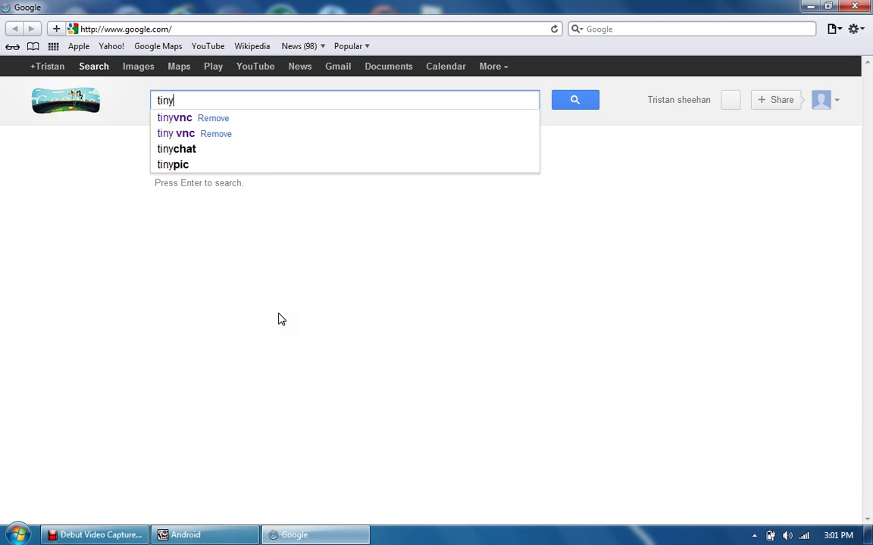
text(vnc)
key(Return)
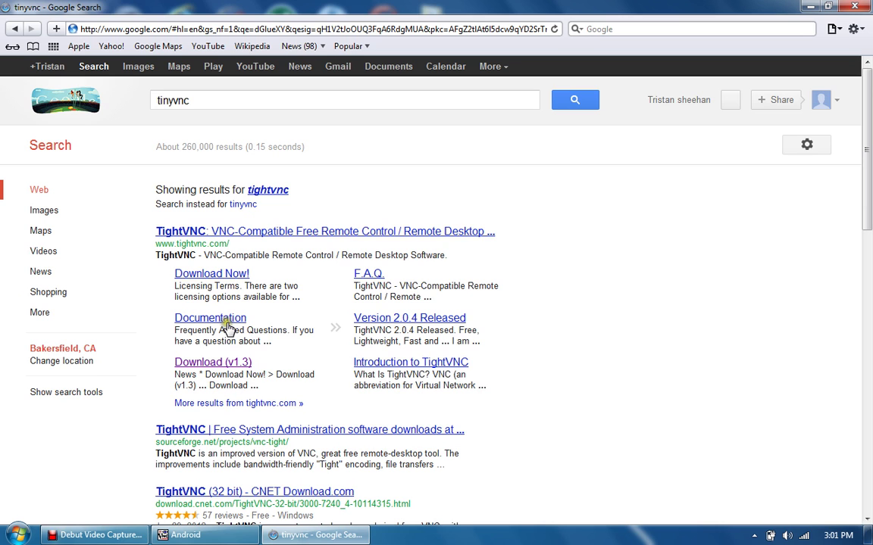
click(214, 231)
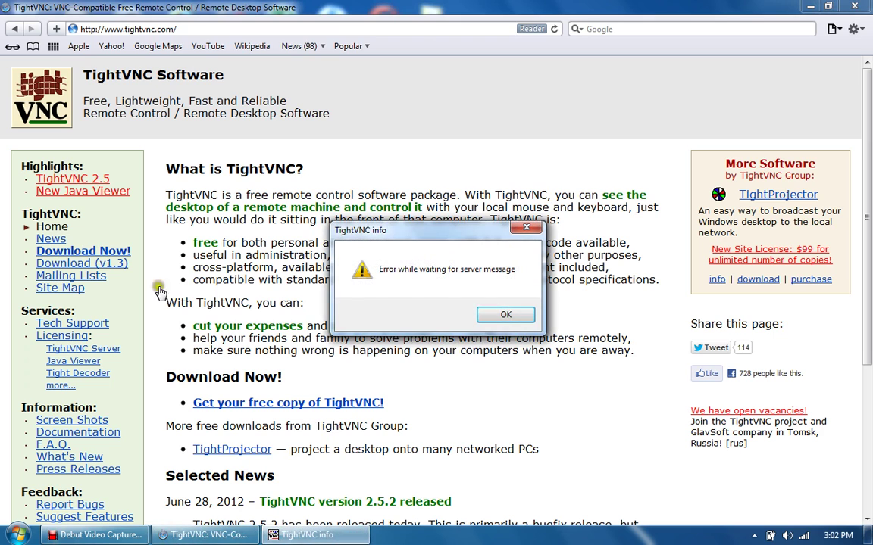
- Dismiss the error and download the TightVNC 1.3.10 Windows self-installer from the v1.3 page
click(482, 314)
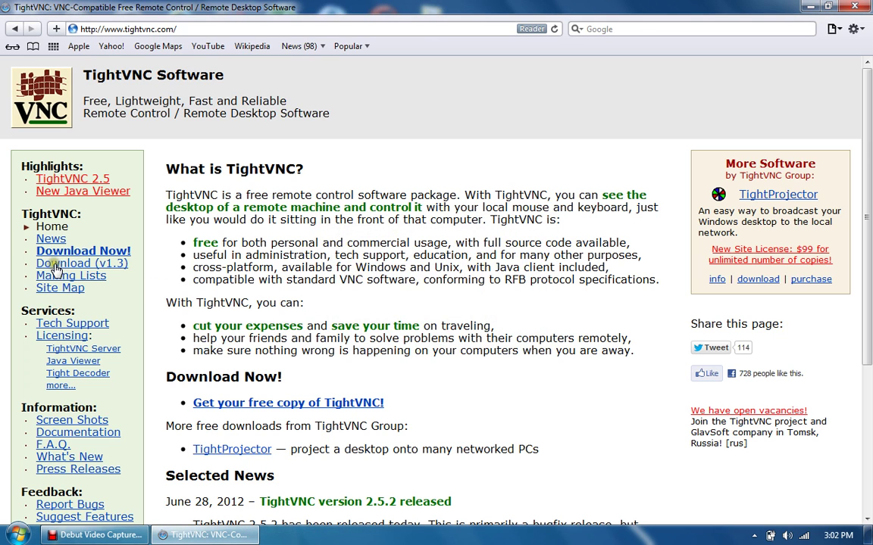
click(111, 267)
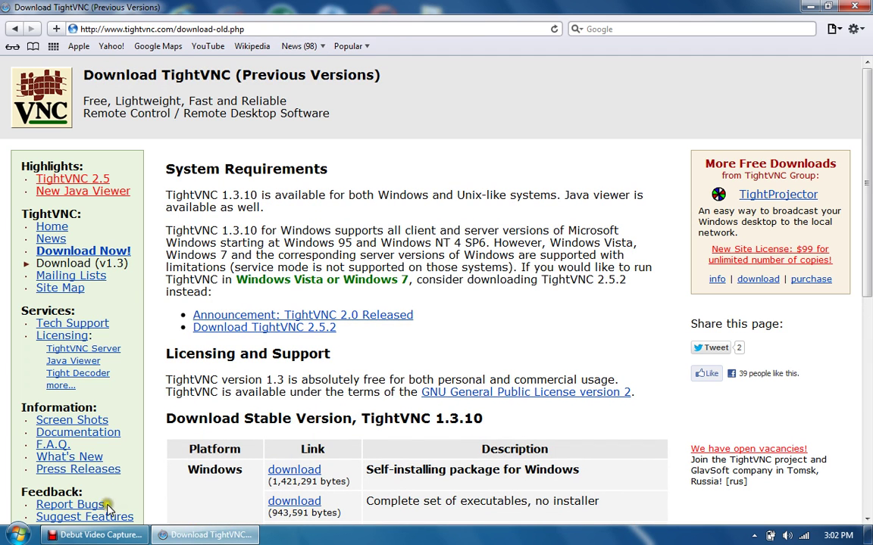
click(101, 535)
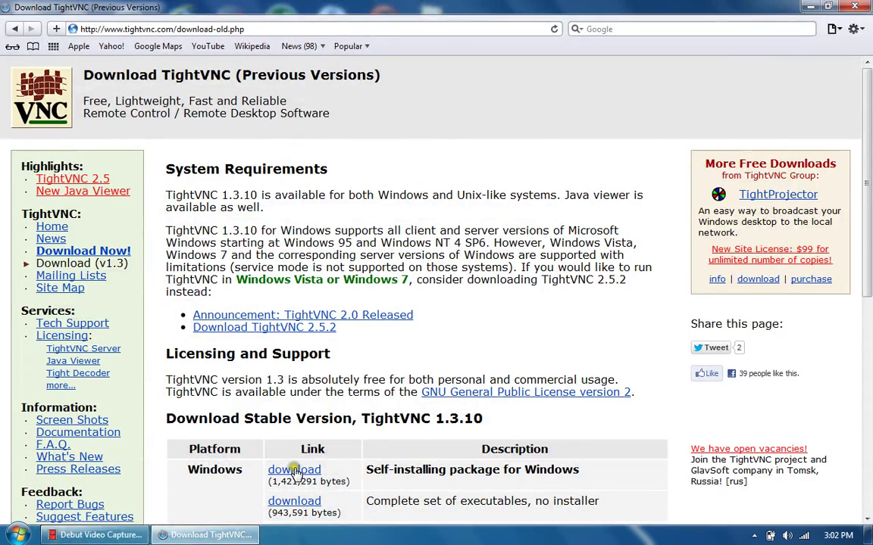
click(294, 470)
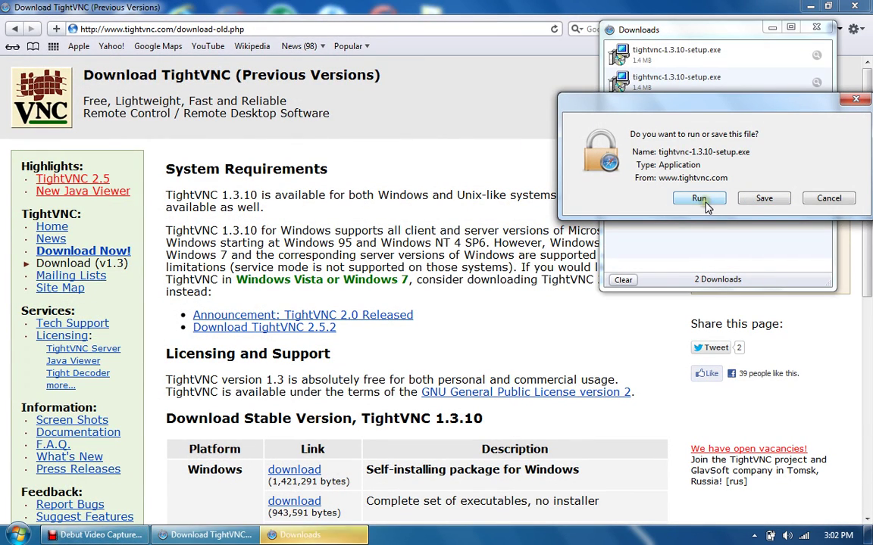
- Launch the downloaded TightVNC 1.3.10 setup file and allow the unverified installer to run
click(854, 99)
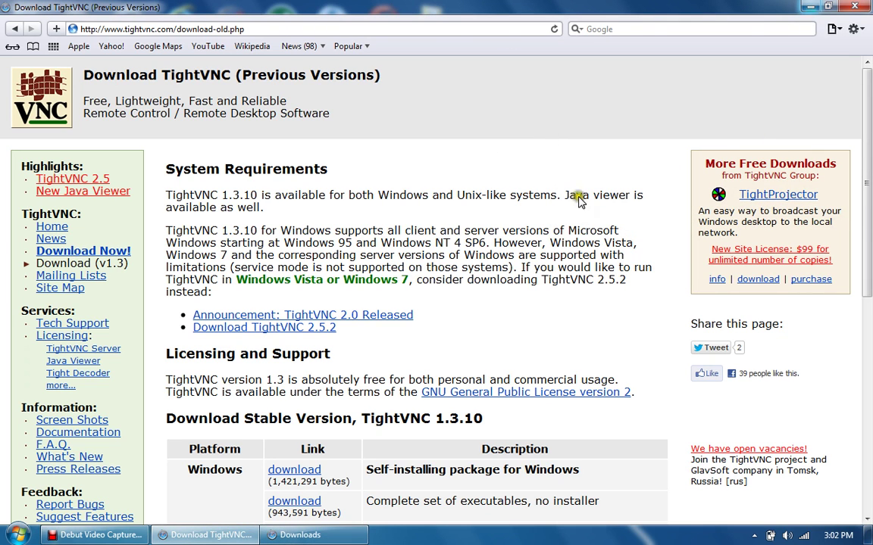
click(288, 532)
double_click(661, 78)
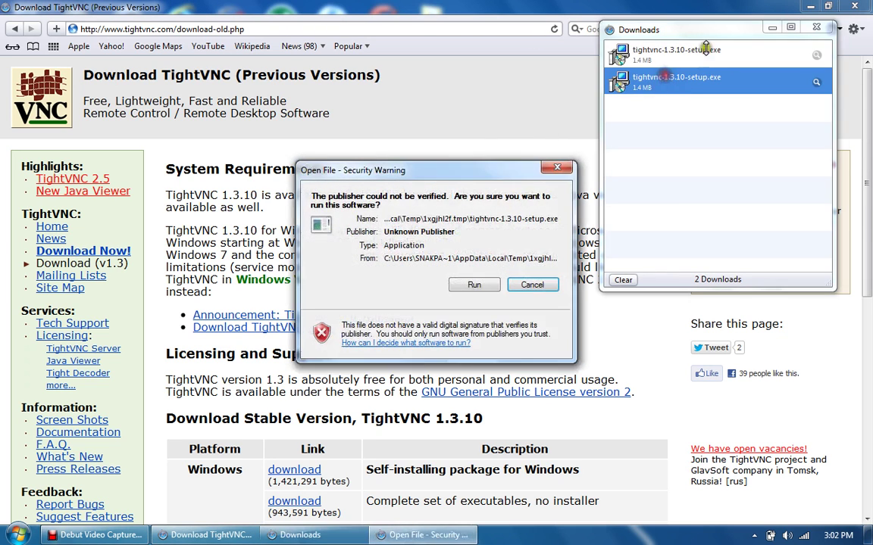
click(477, 284)
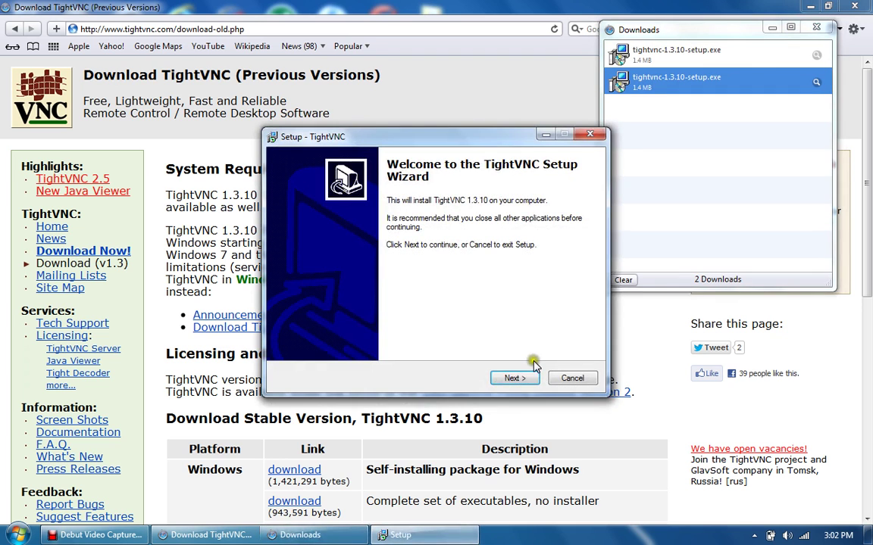
- Complete the setup wizard with default options, install, finish, and close the Downloads list
click(515, 377)
click(515, 378)
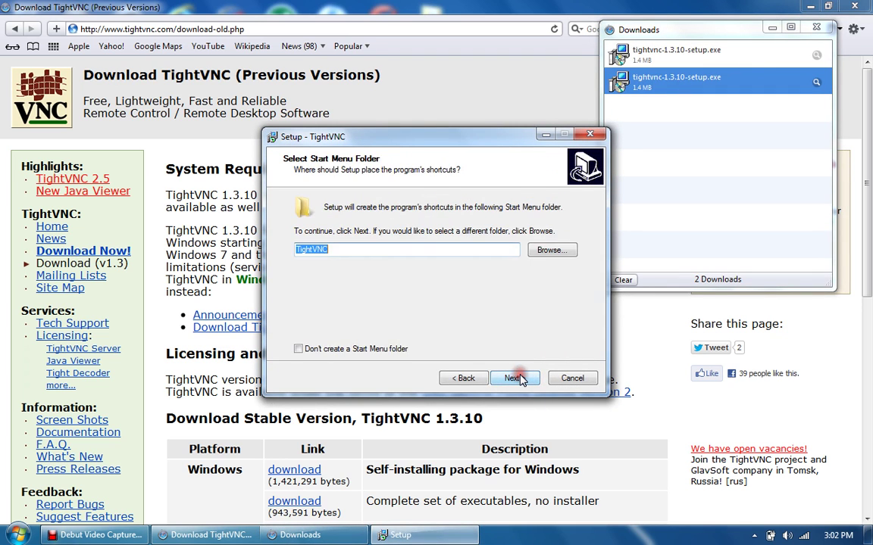
click(517, 378)
click(517, 378)
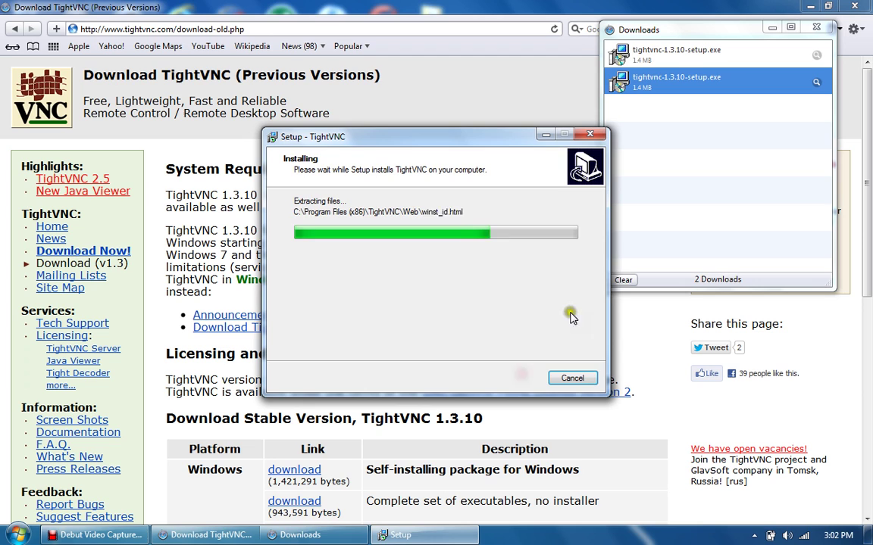
click(523, 381)
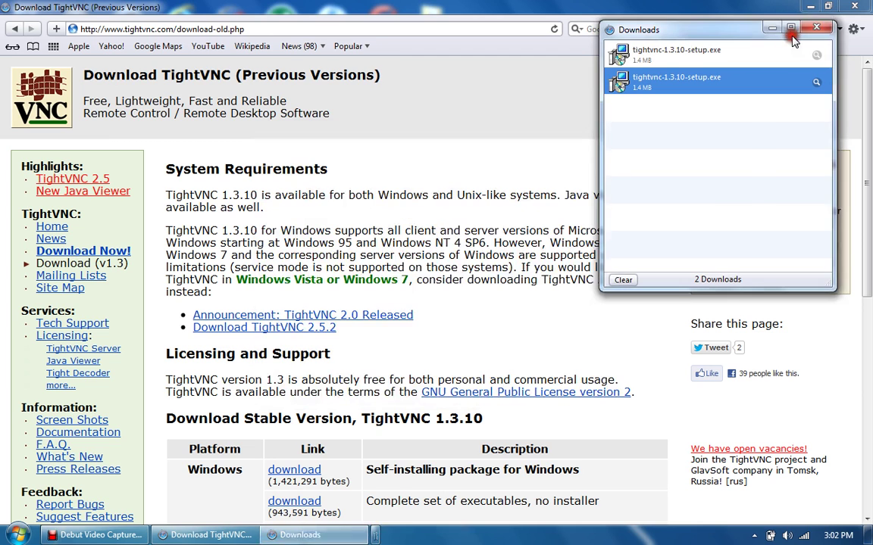
click(816, 29)
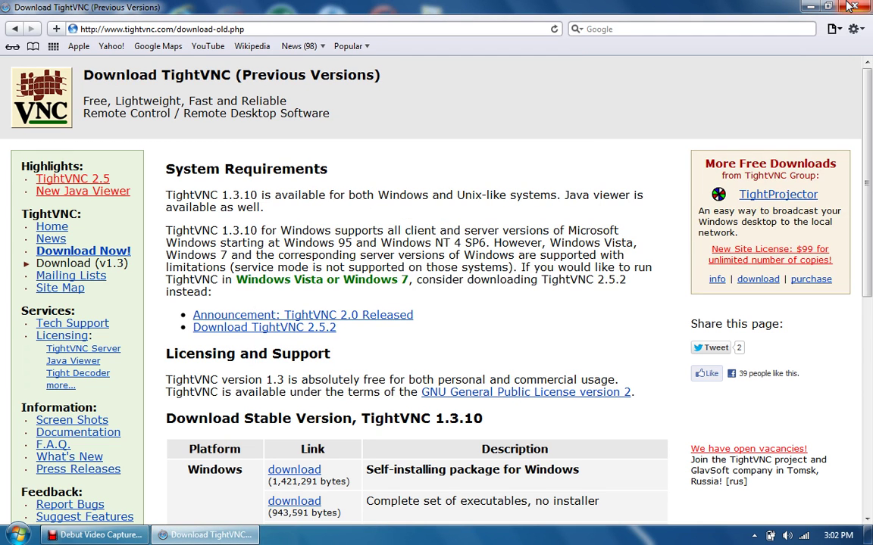
- Close the browser and launch TightVNC Viewer from Start > All Programs > TightVNC
click(851, 7)
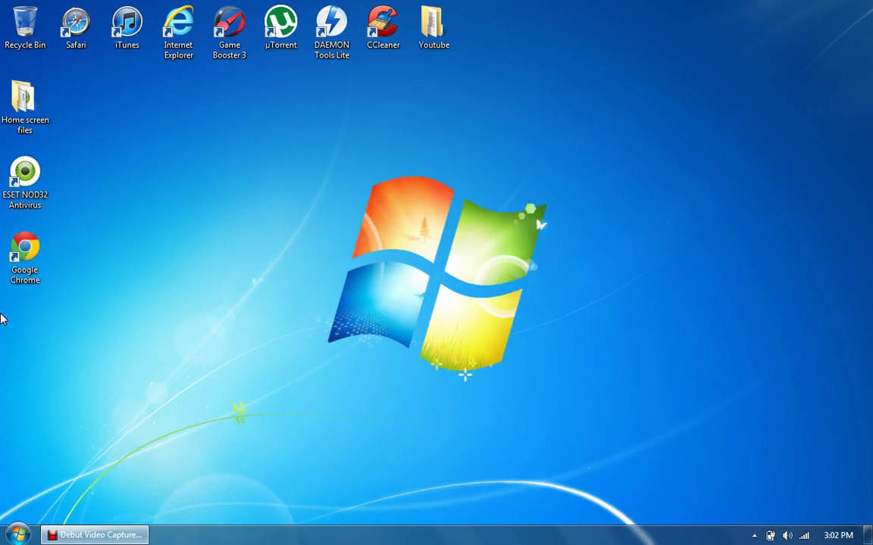
click(13, 539)
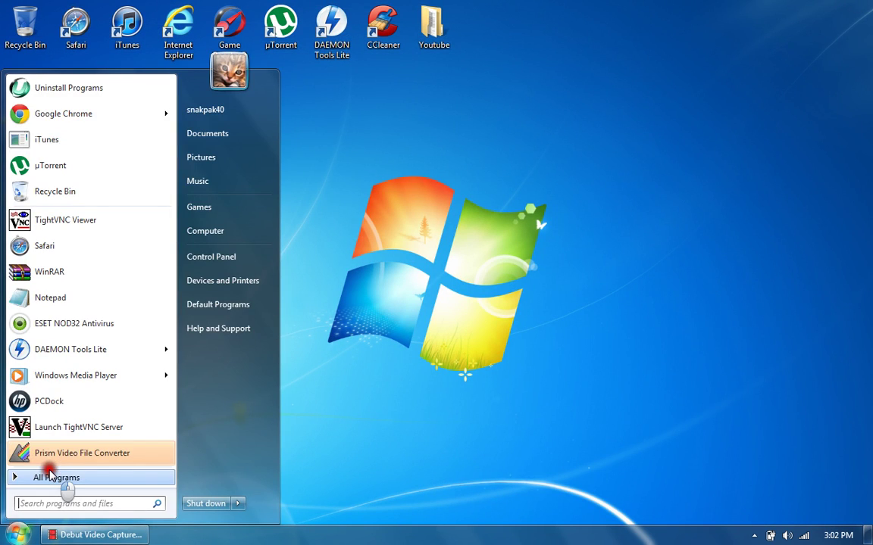
click(47, 478)
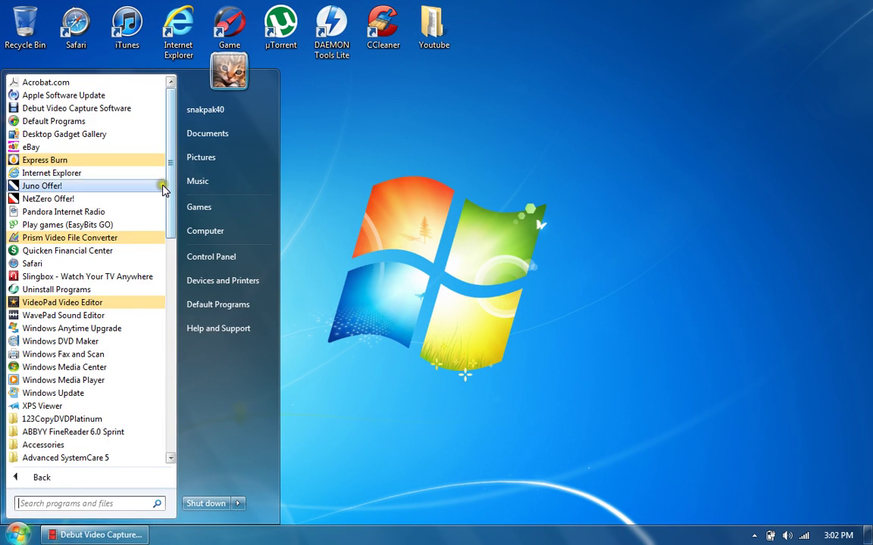
drag(170, 187, 144, 461)
click(90, 419)
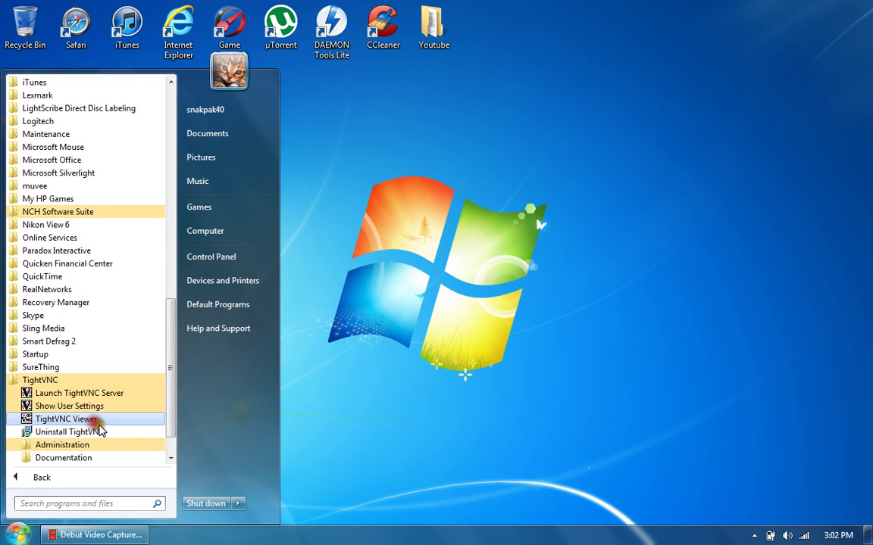
click(105, 418)
click(99, 535)
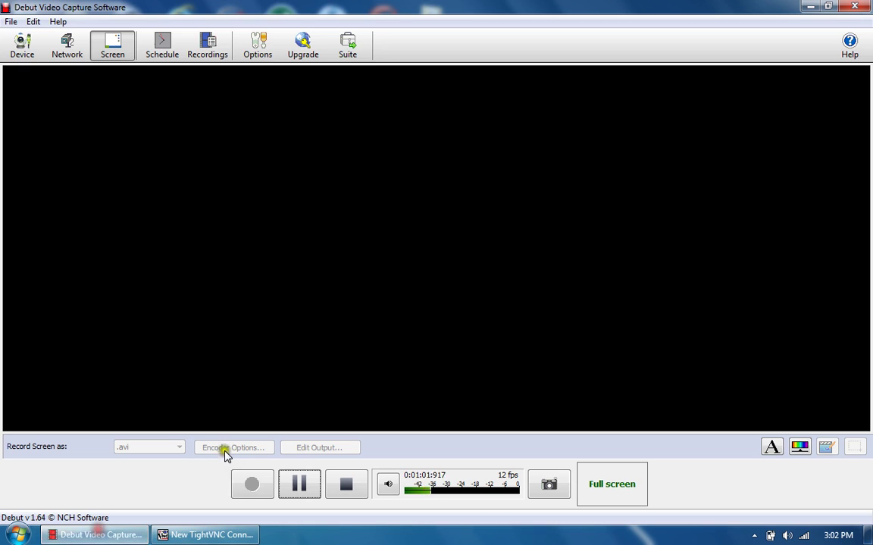
click(138, 536)
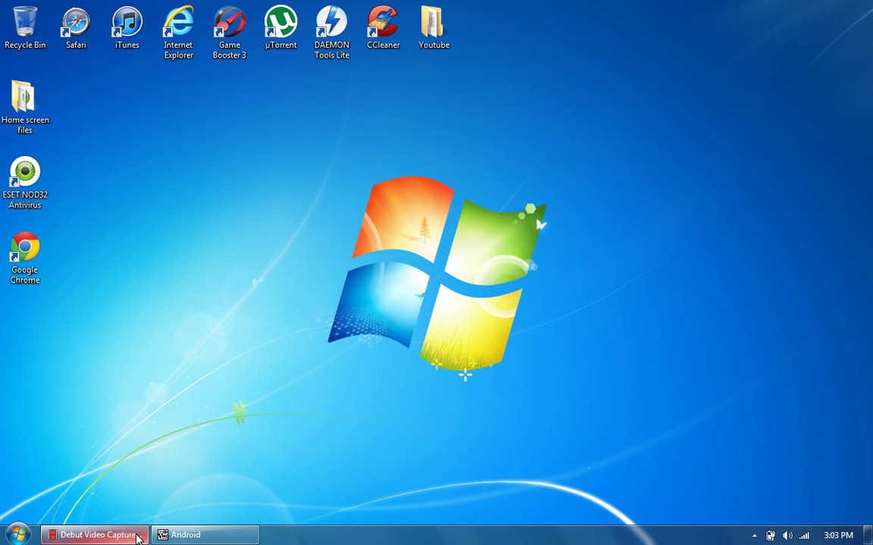
- Restore the phone viewer window and open Google Play from the phone's home screen
click(173, 536)
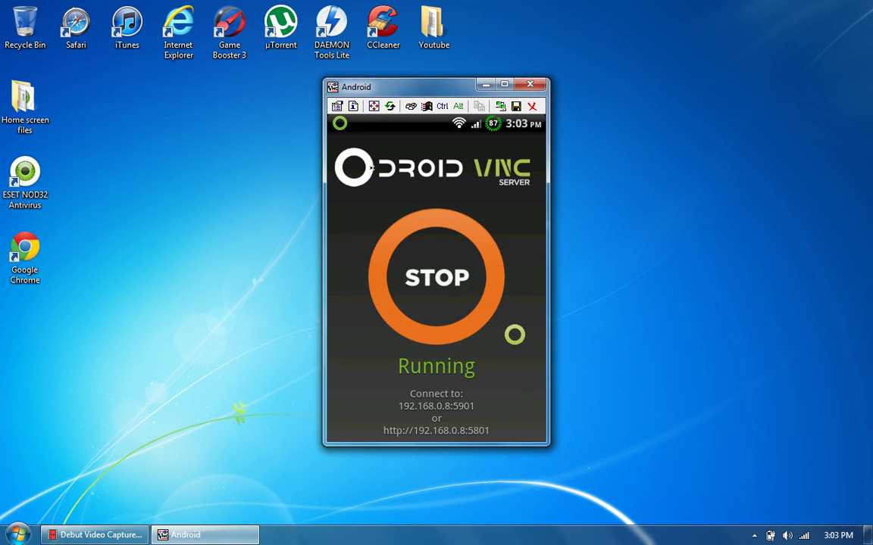
key(Home)
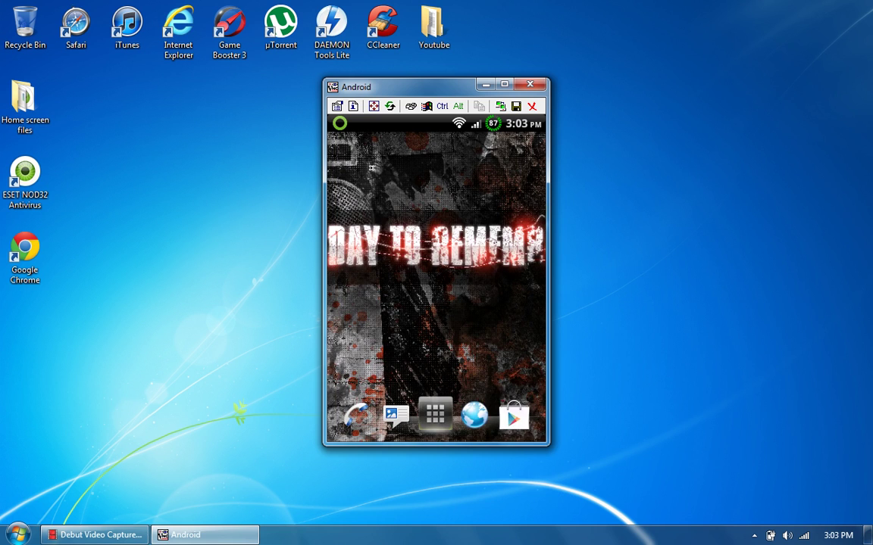
click(513, 415)
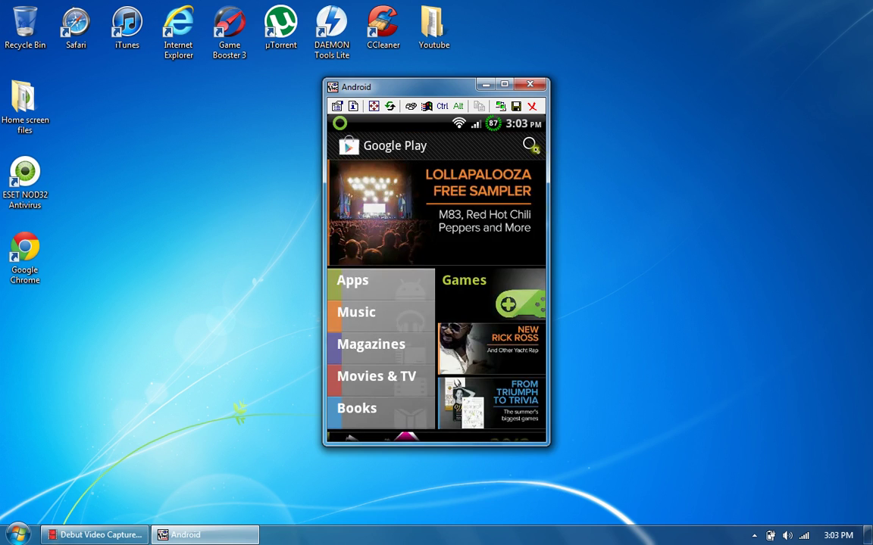
- Search the Play Store for 'droid vnc server' and open the droid VNC server app page
click(529, 147)
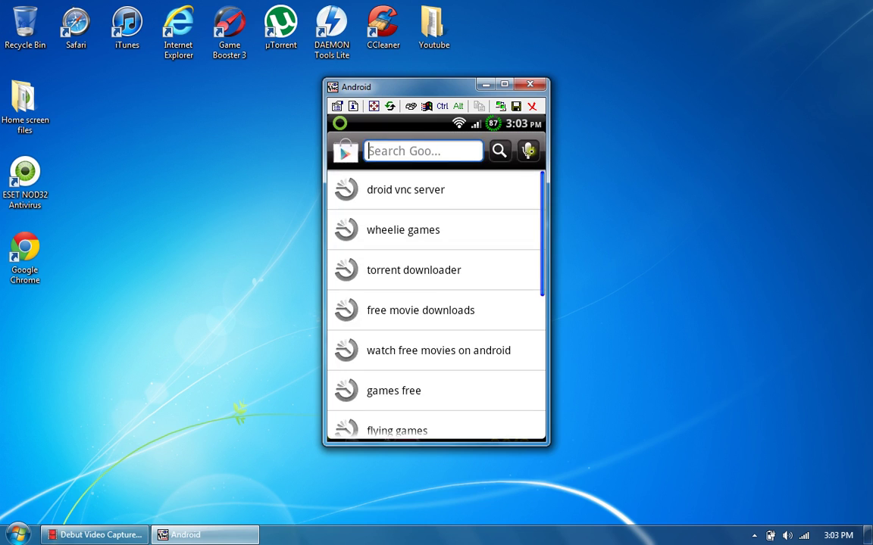
text(dro)
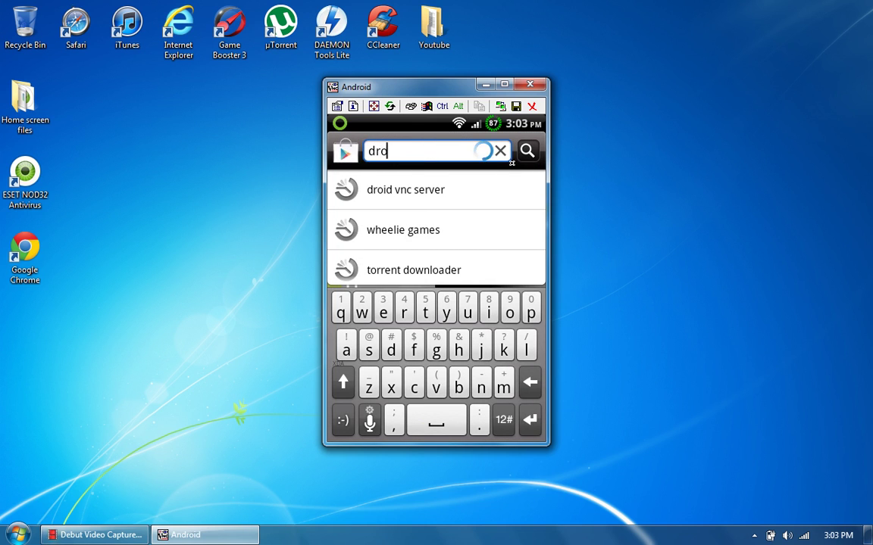
text(id v)
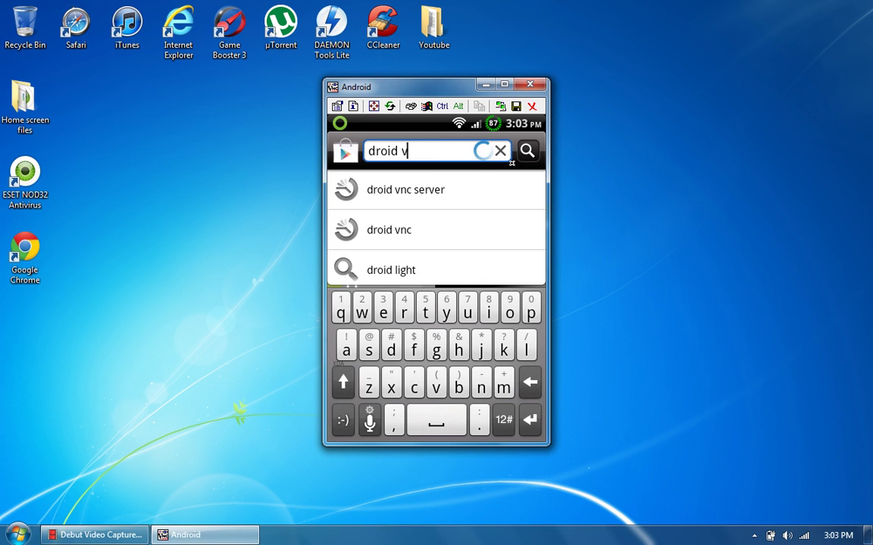
text(nc server)
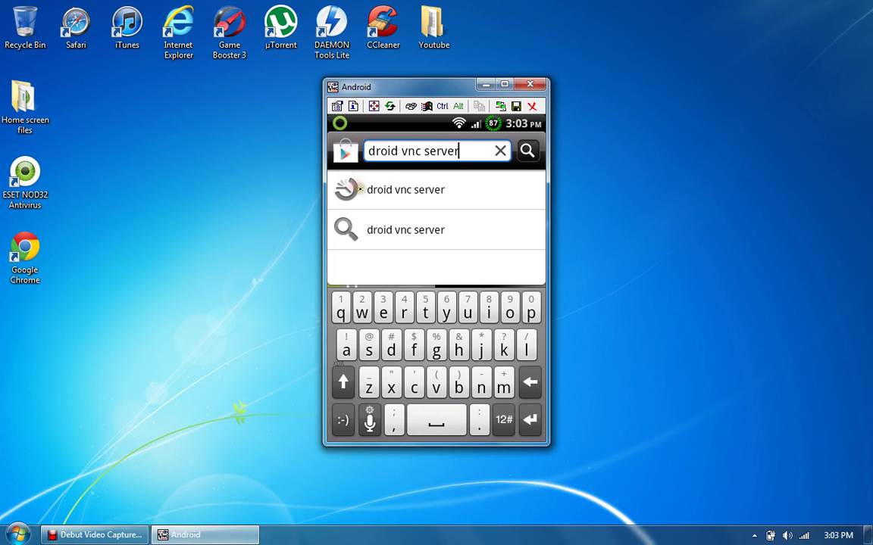
click(362, 190)
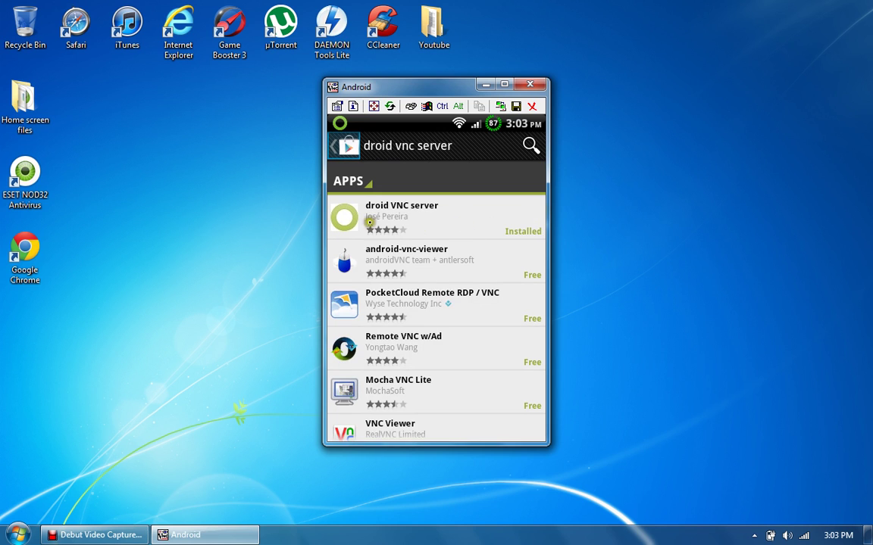
click(413, 231)
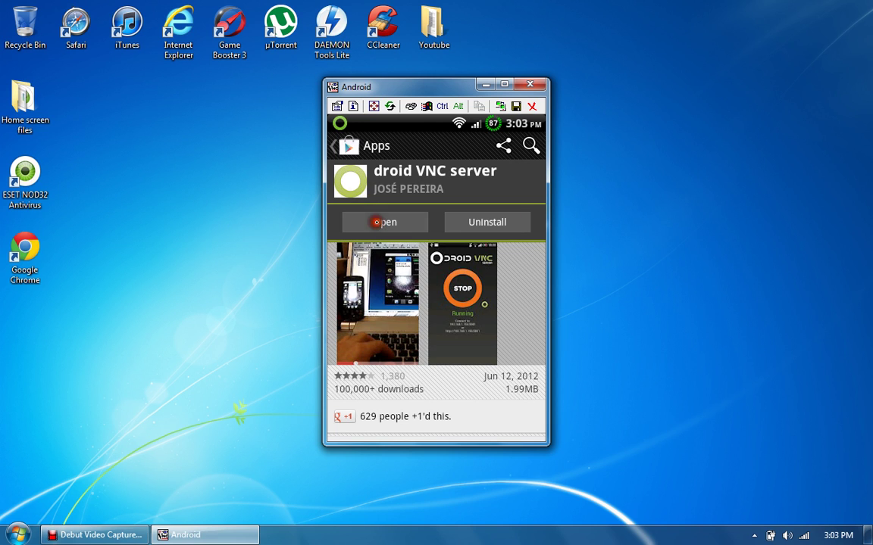
- Open the installed droid VNC server app from its Play Store page
click(377, 222)
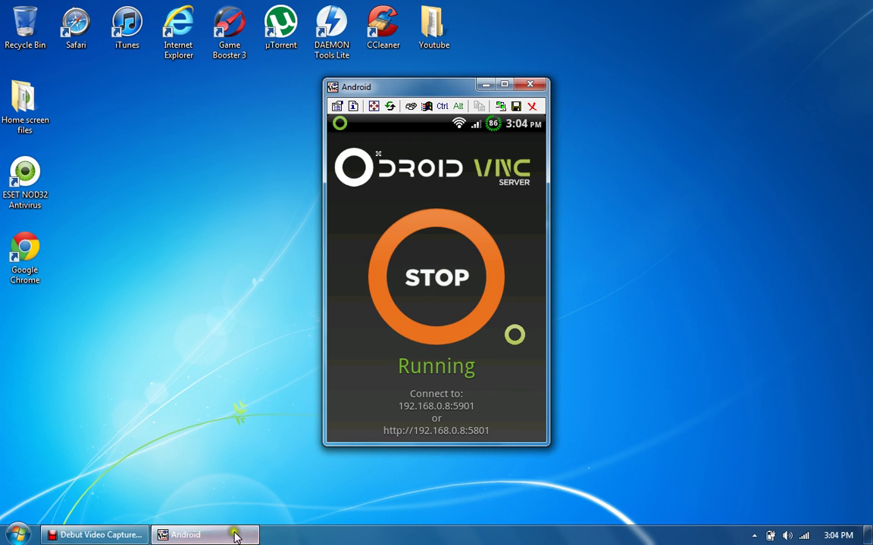
- Open a new TightVNC Viewer connection dialog from Start > All Programs > TightVNC
click(9, 536)
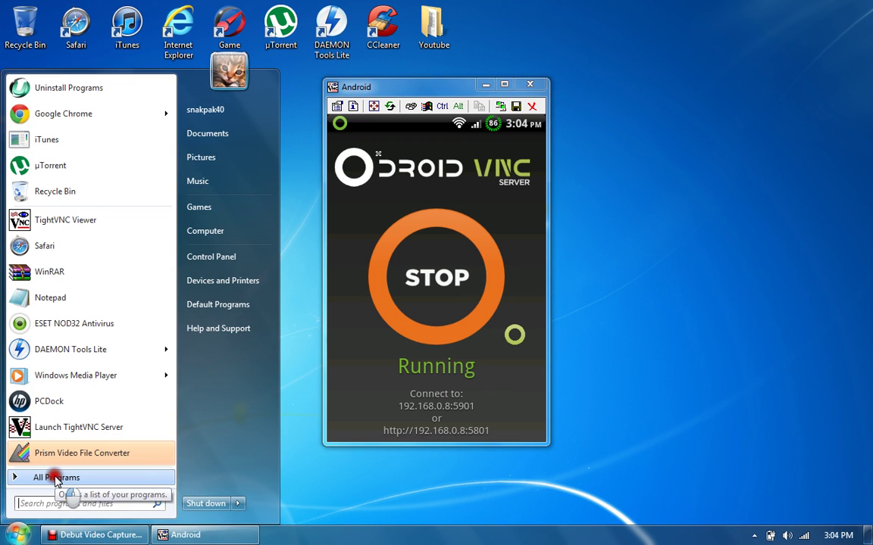
click(10, 538)
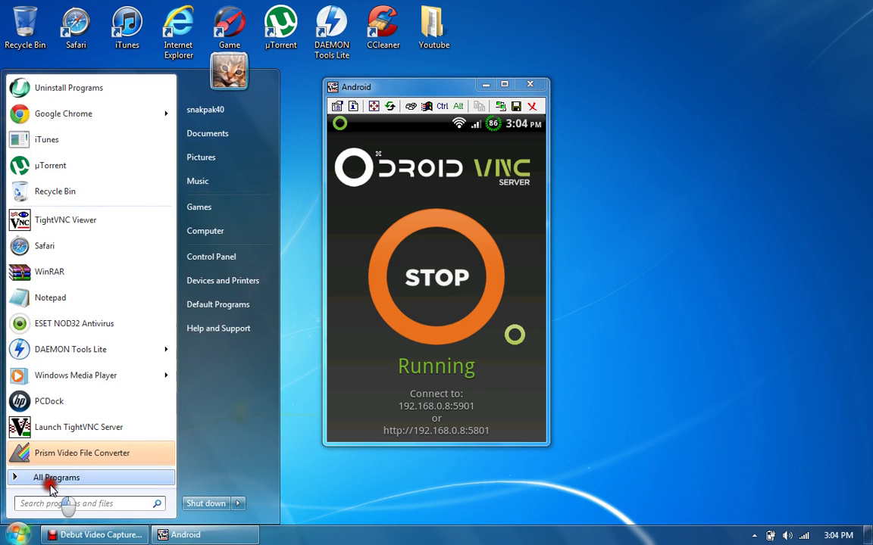
click(45, 480)
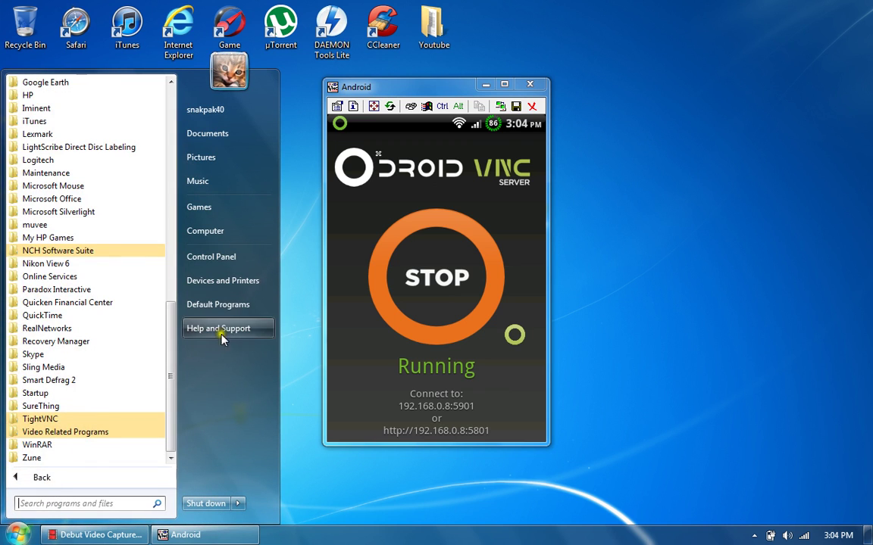
click(67, 420)
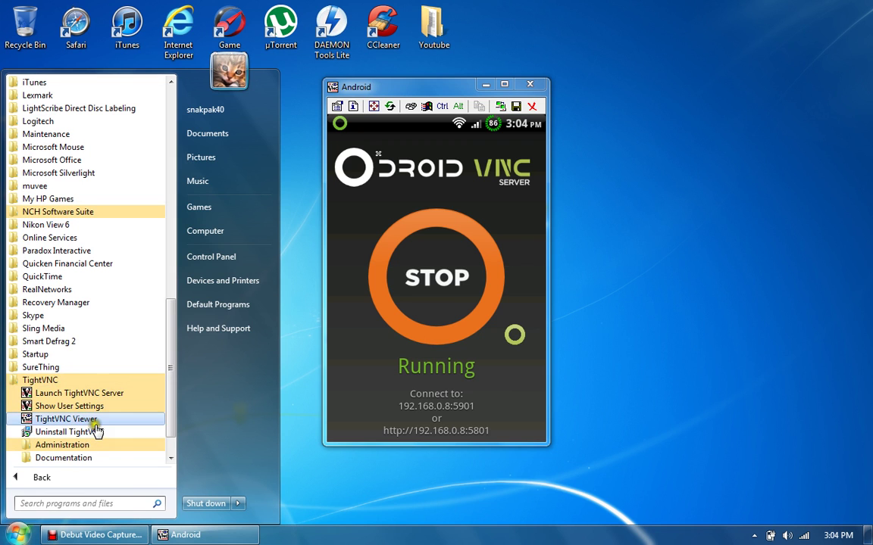
click(80, 419)
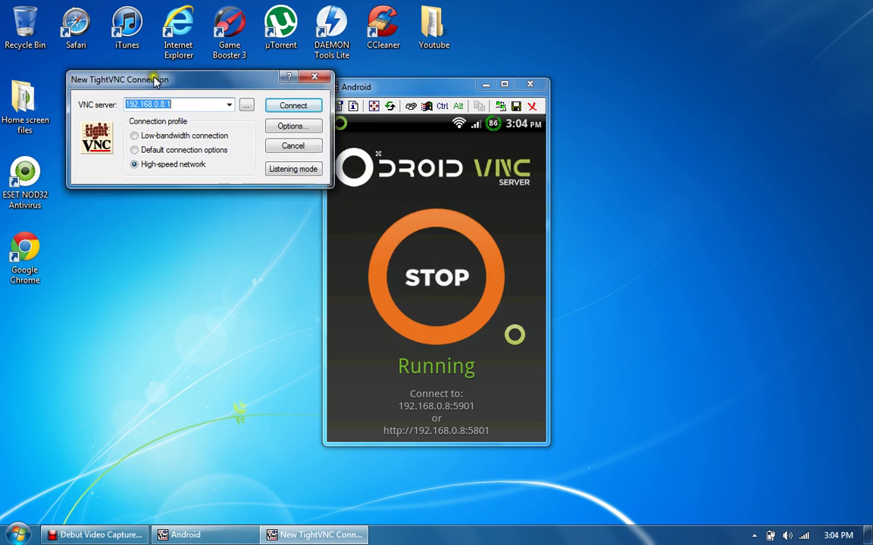
- Move the windows aside and connect TightVNC Viewer to 192.168.0.8:5901
drag(386, 220, 131, 98)
drag(327, 89, 581, 93)
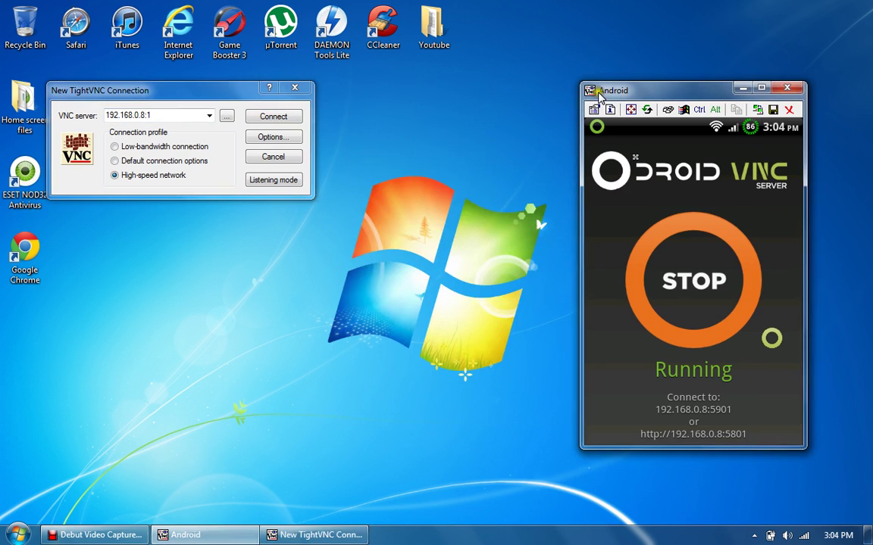
mouse_move(92, 97)
mouse_down()
mouse_move(241, 130)
mouse_move(235, 114)
mouse_up()
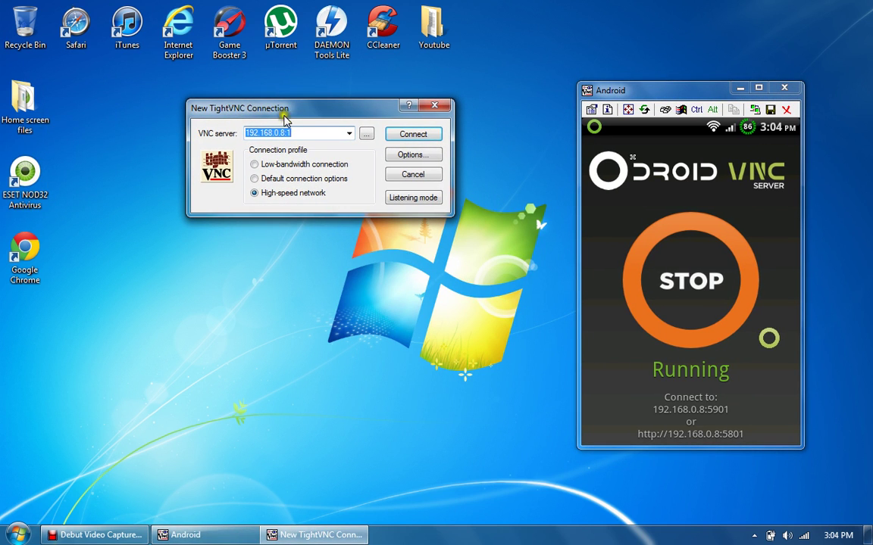
drag(311, 133, 195, 117)
key(BackSpace)
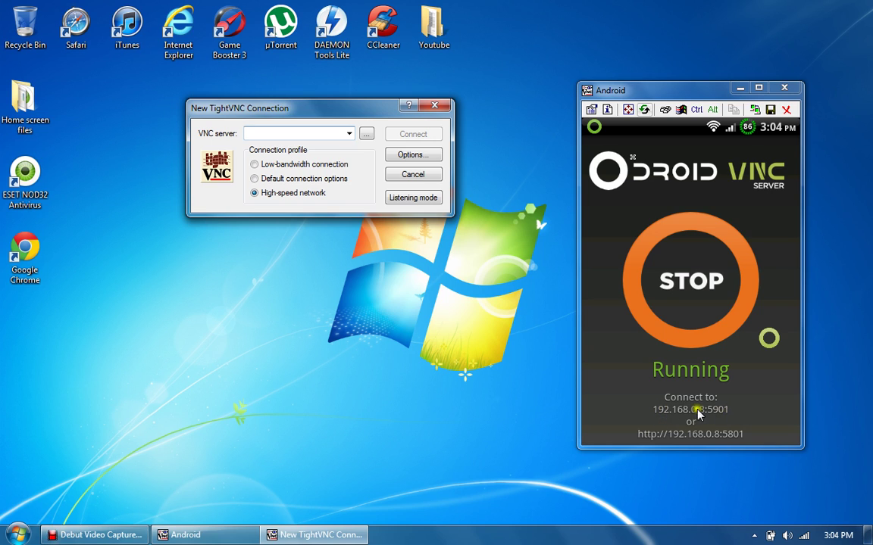
text(1)
text(92.168.0.8:5901)
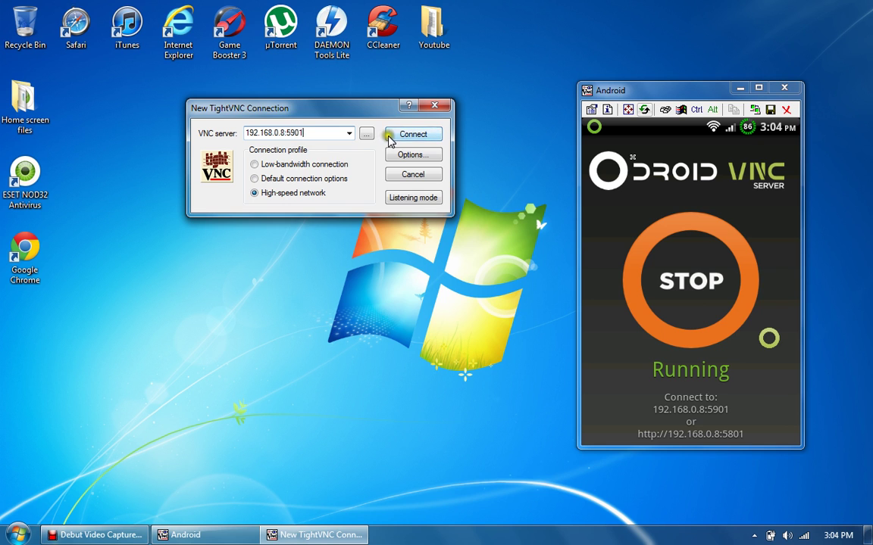
click(393, 134)
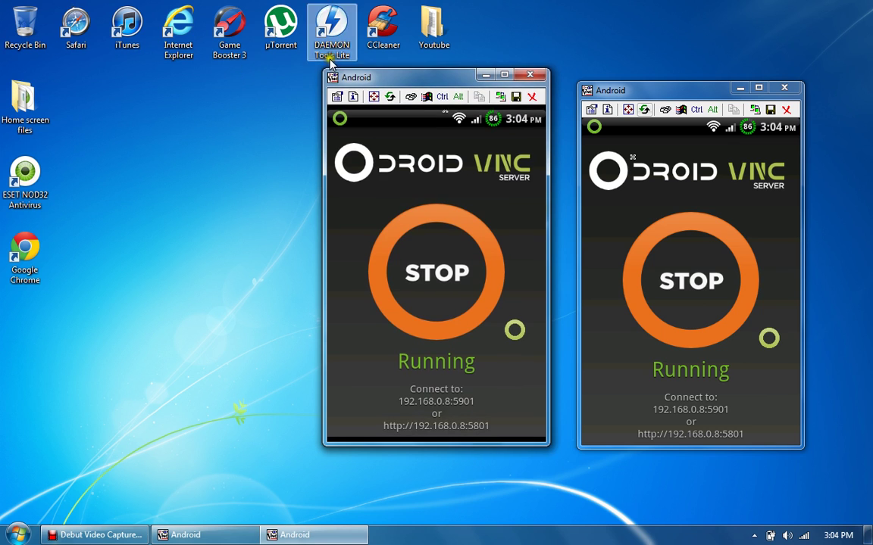
- Move the new phone view left and test control by pulling down and closing the notification shade
drag(335, 86, 233, 96)
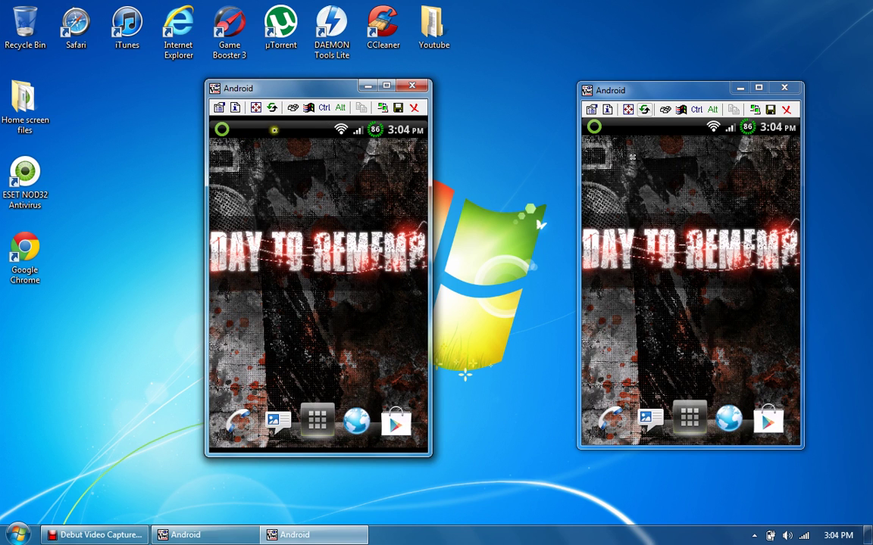
drag(274, 131, 274, 446)
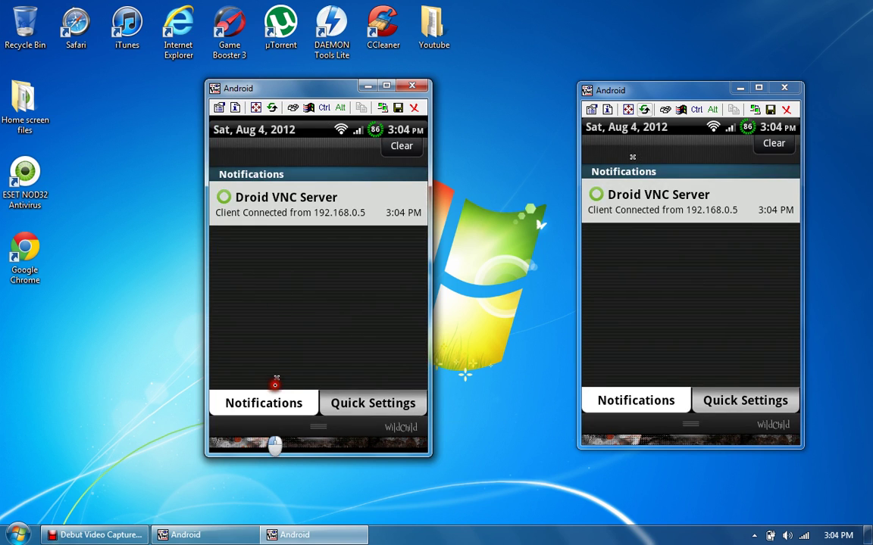
click(311, 108)
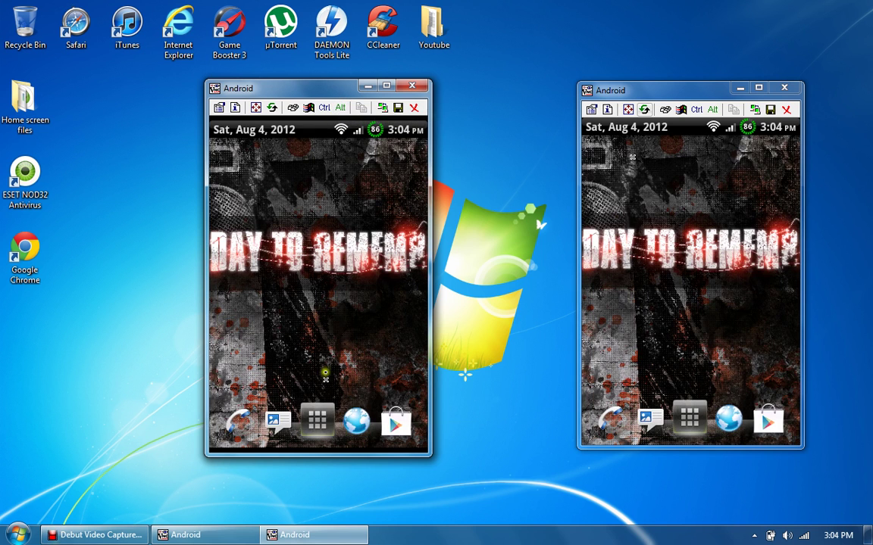
- Open the phone's app drawer and scroll down through the installed apps
click(318, 420)
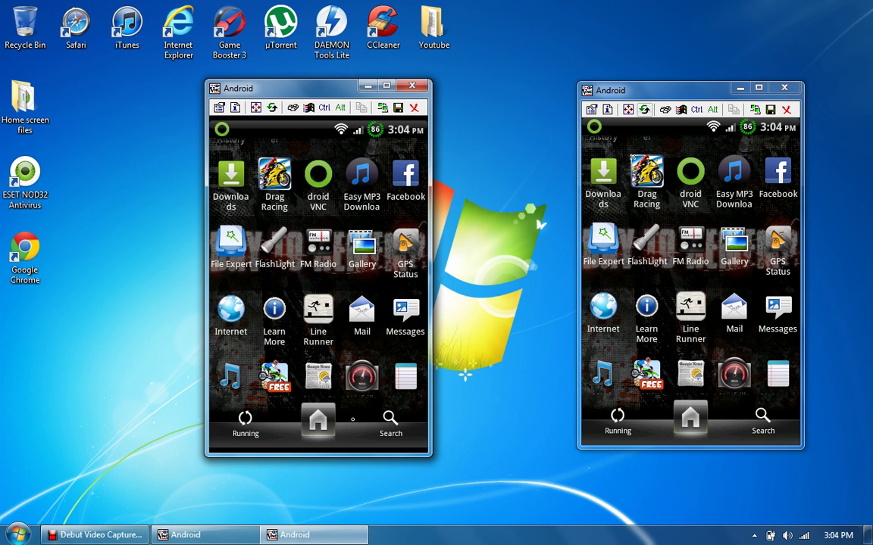
click(352, 418)
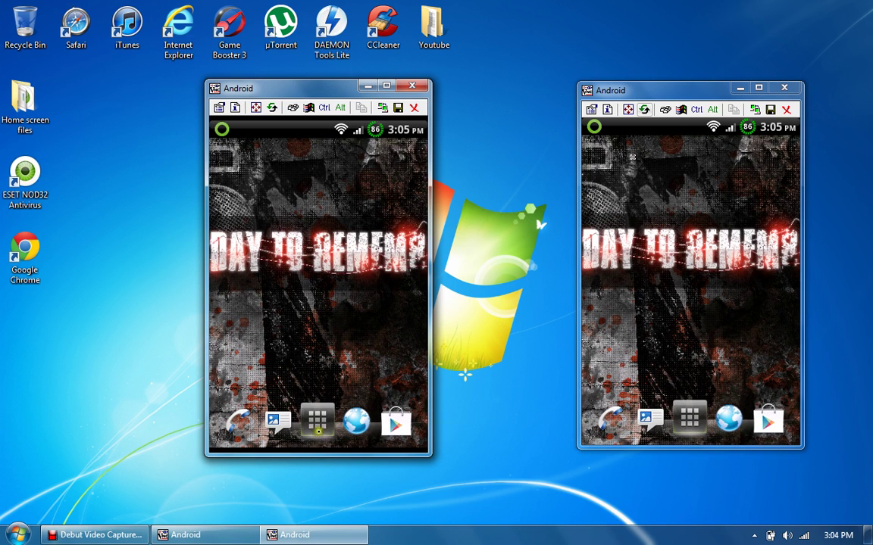
click(317, 419)
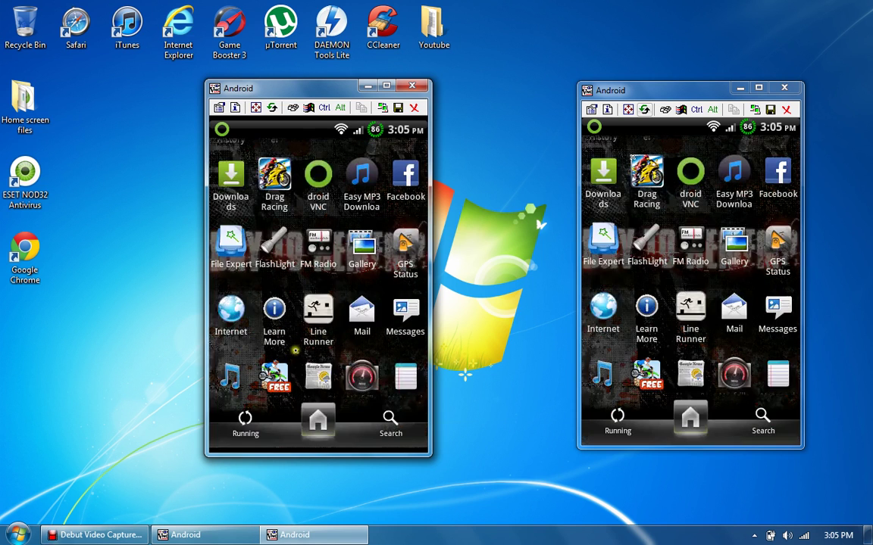
scroll(294, 187, down, 3)
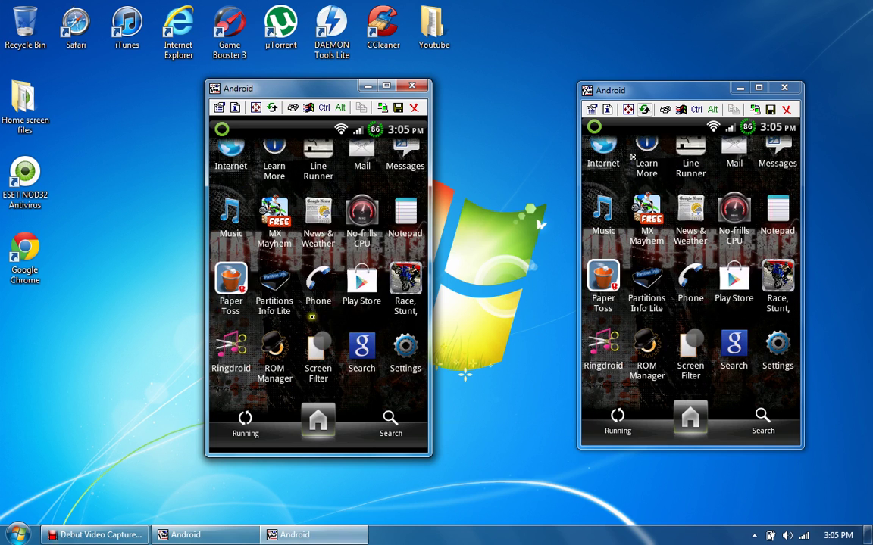
scroll(317, 194, down, 2)
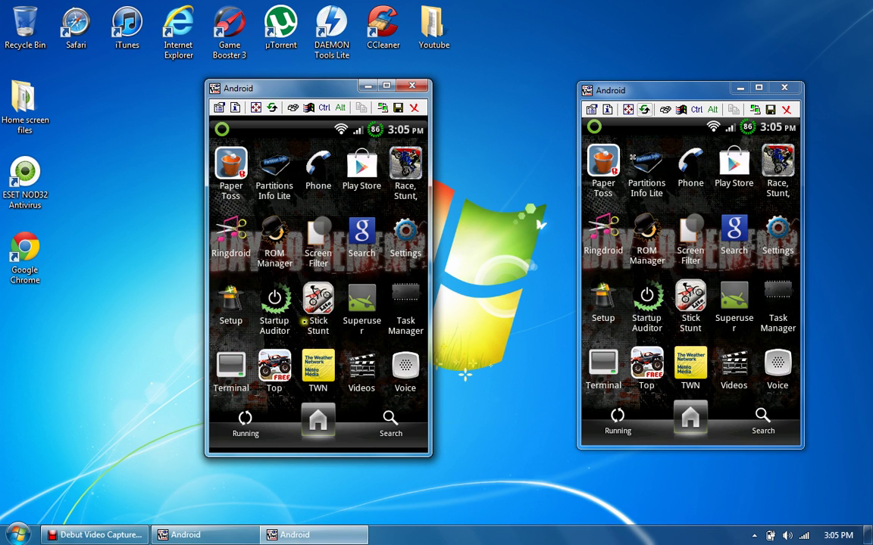
scroll(315, 171, down, 2)
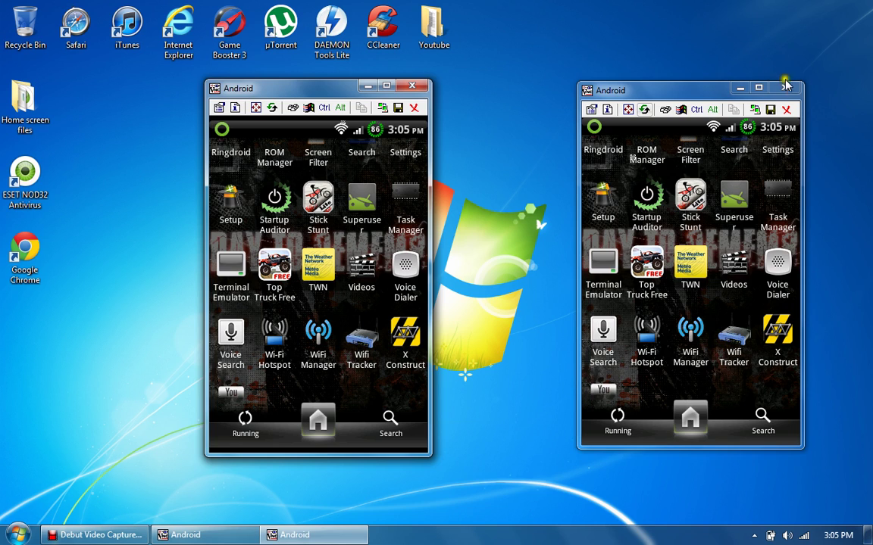
- Close the right-hand duplicate phone window and scroll the remaining app drawer back to the top
key(alt+F4)
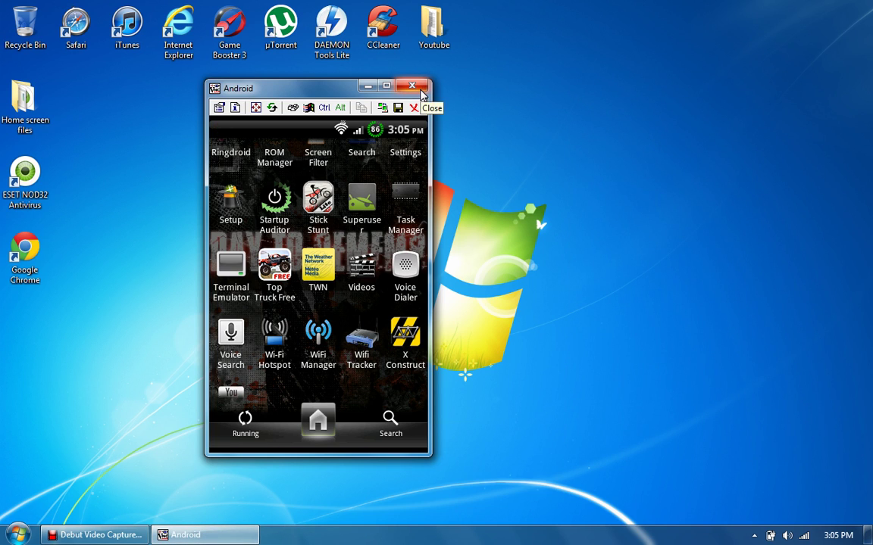
scroll(335, 171, down, 3)
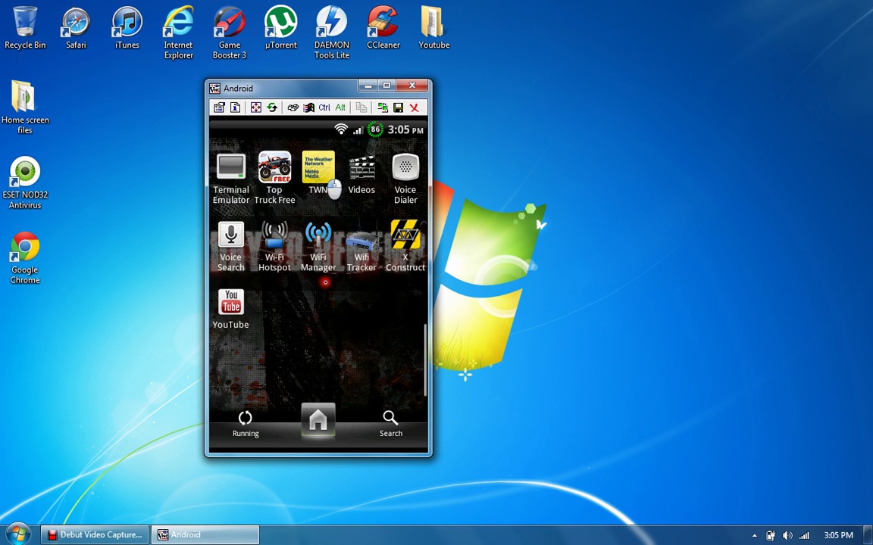
scroll(334, 379, up, 5)
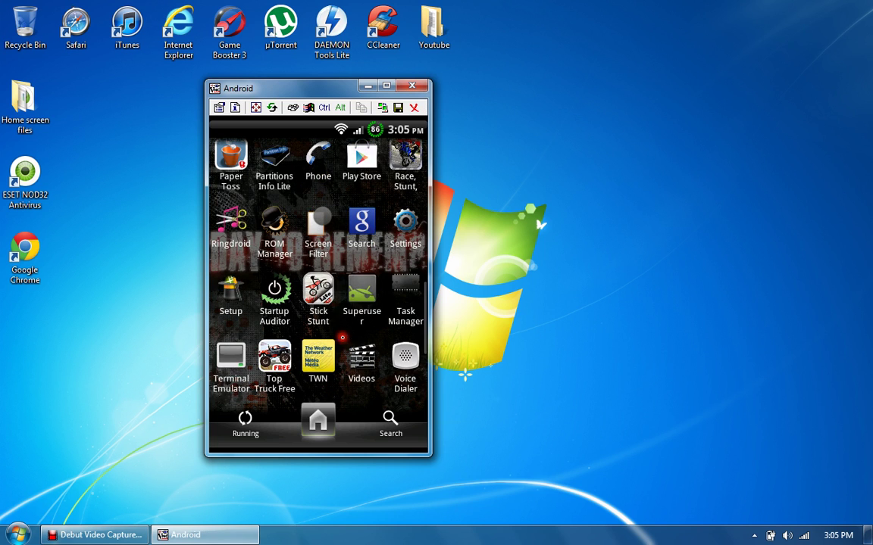
scroll(314, 302, up, 3)
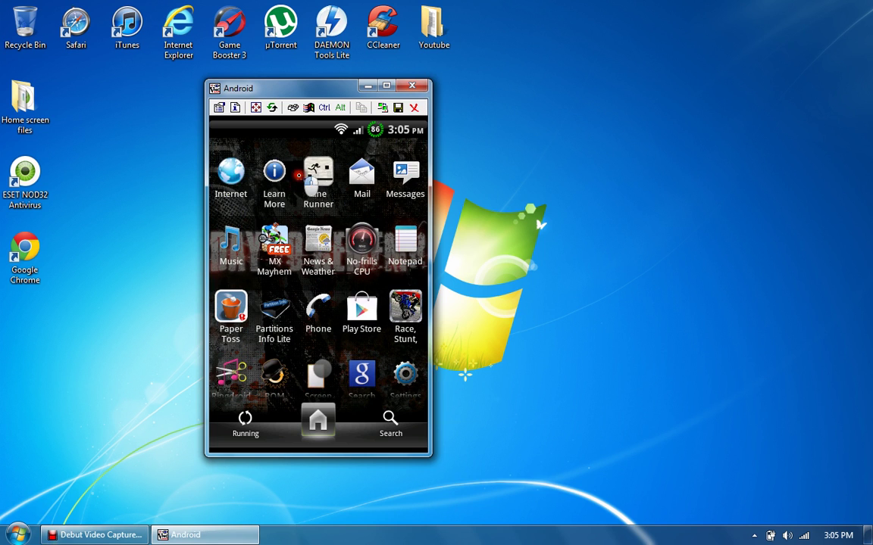
scroll(291, 224, up, 3)
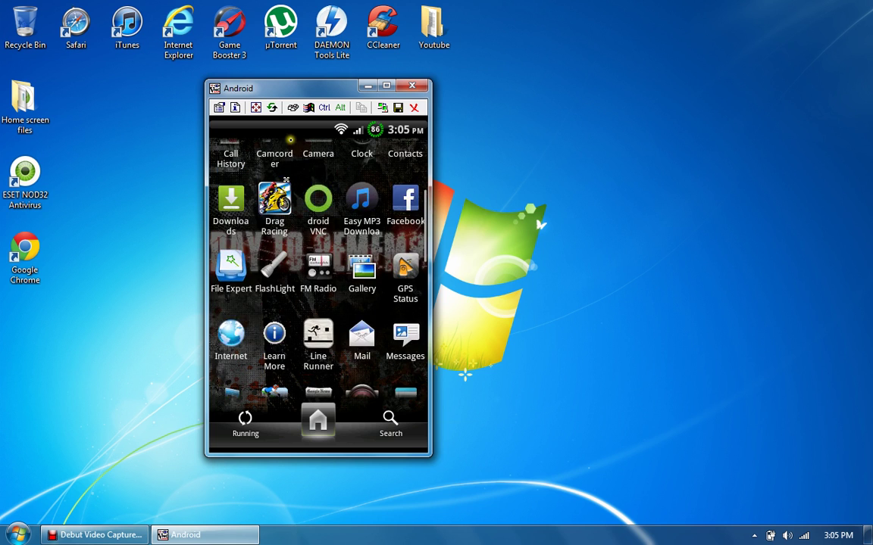
scroll(291, 236, up, 1)
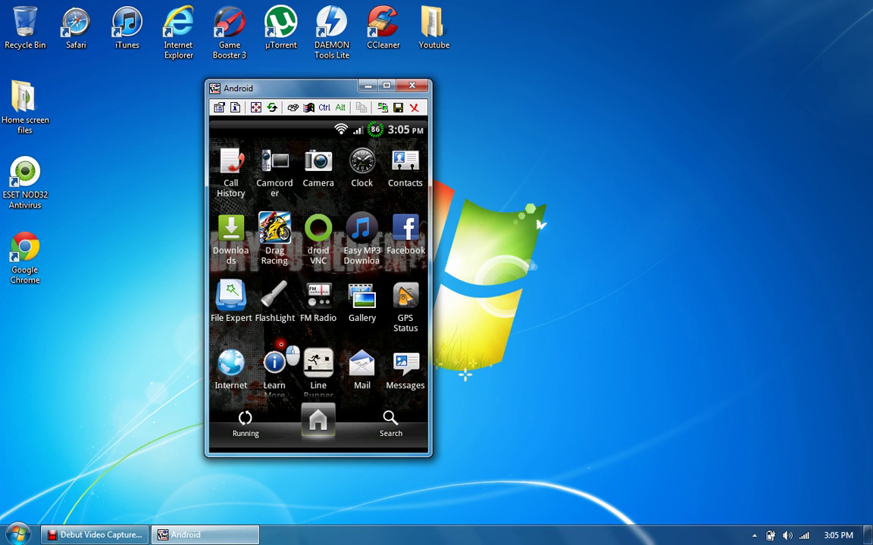
scroll(290, 352, up, 3)
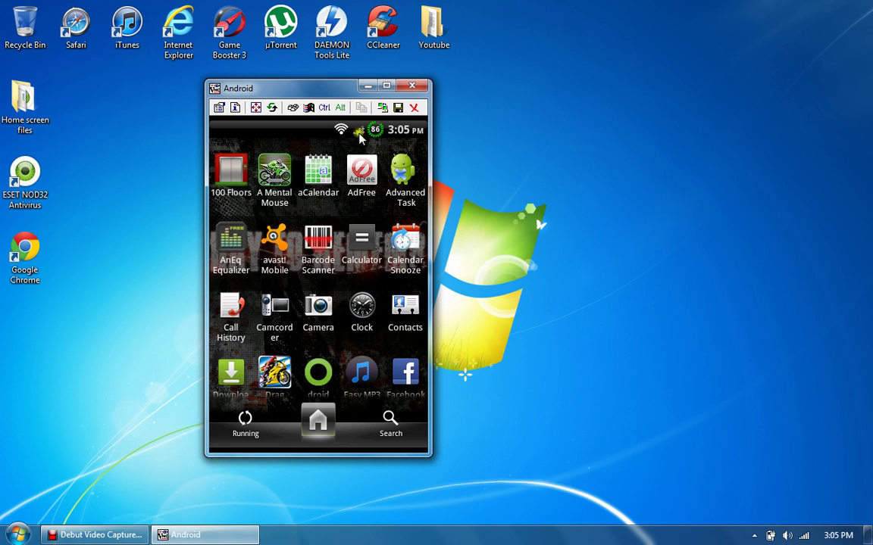